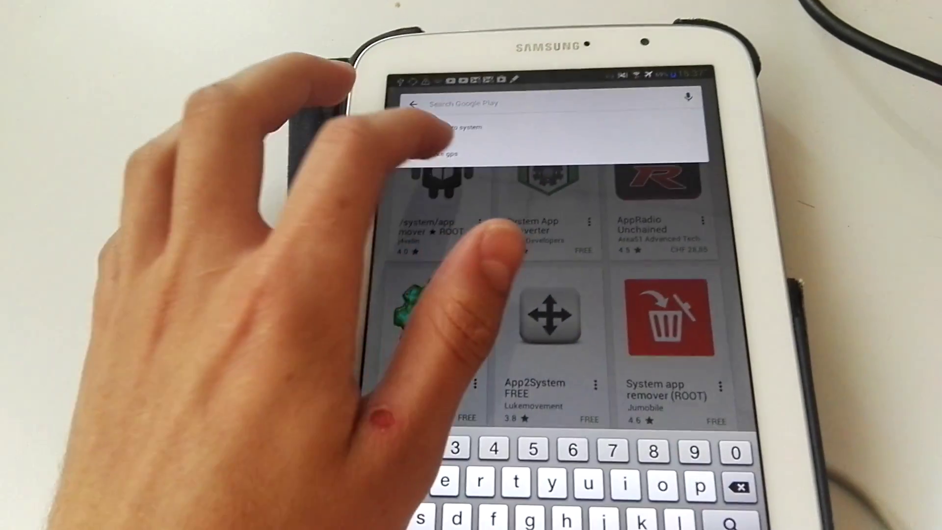
- Look up Fake GPS Location Spoofer, then install and launch /system/app mover ★ ROOT ★
left_click(457, 111)
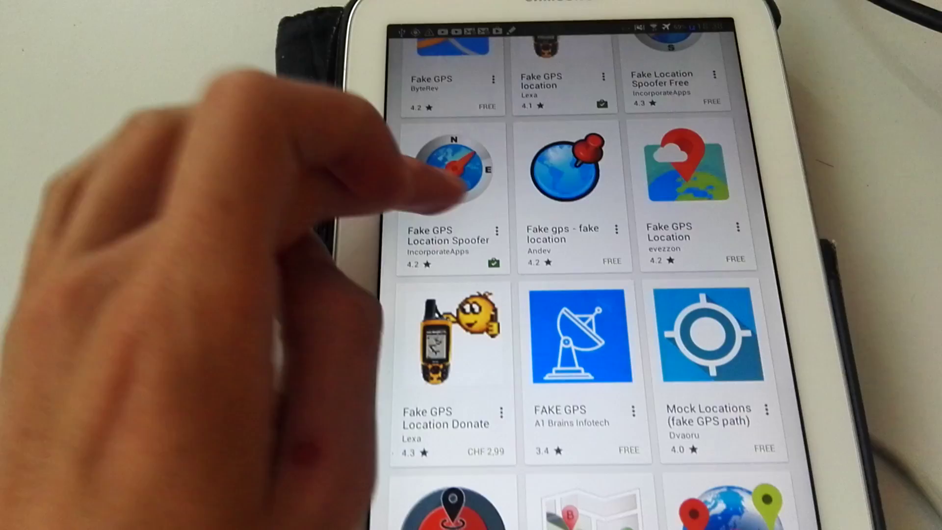
left_click(453, 180)
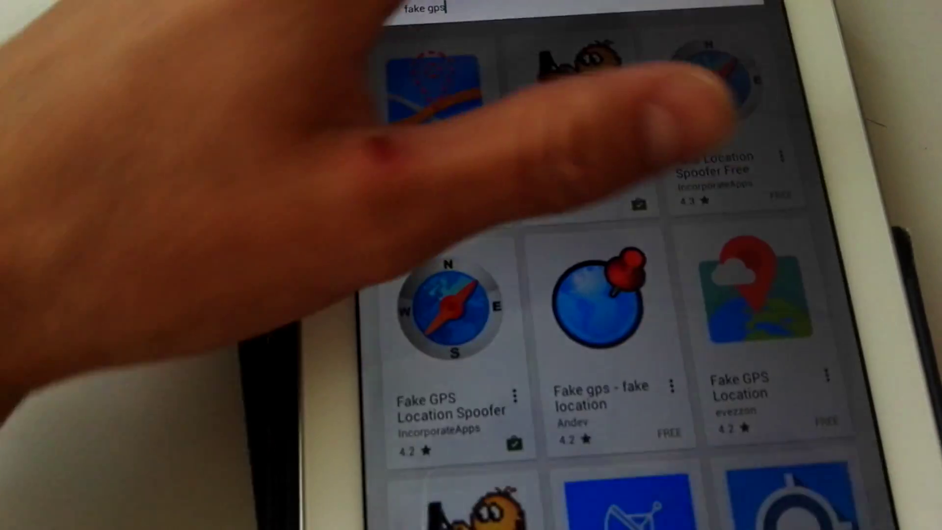
left_click(427, 10)
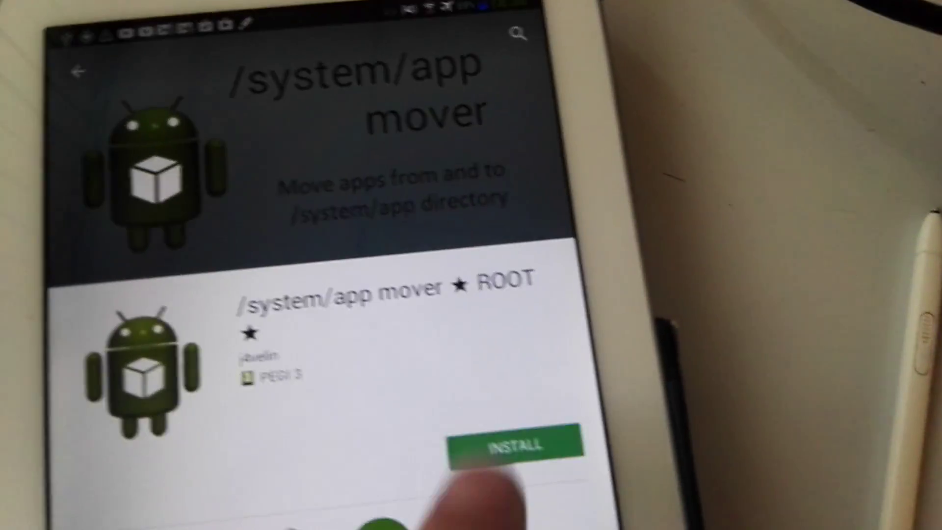
left_click(519, 388)
left_click(471, 519)
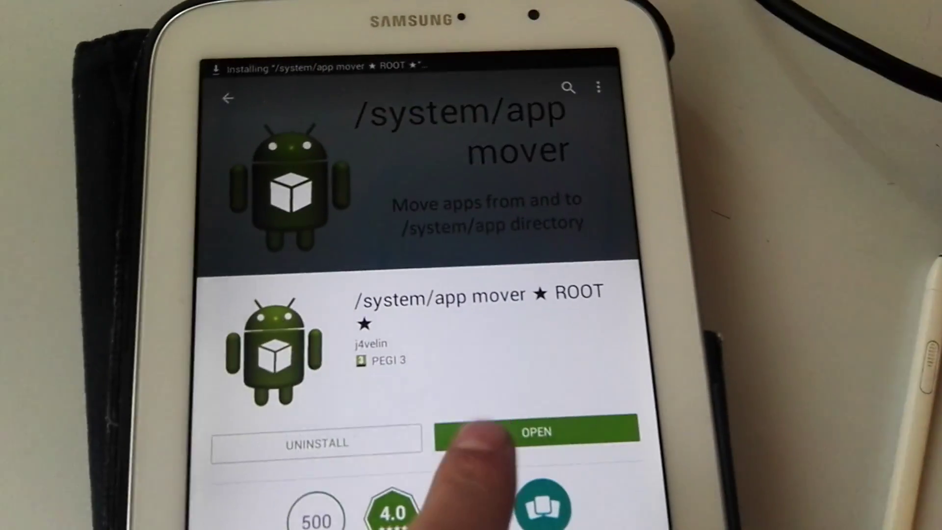
left_click(583, 350)
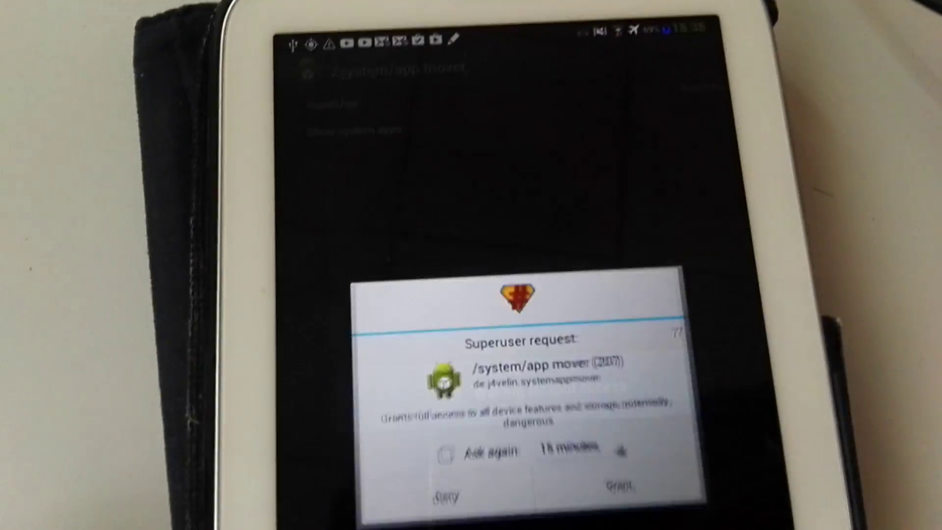
- Grant /system/app mover superuser access on the Superuser request
left_click(548, 525)
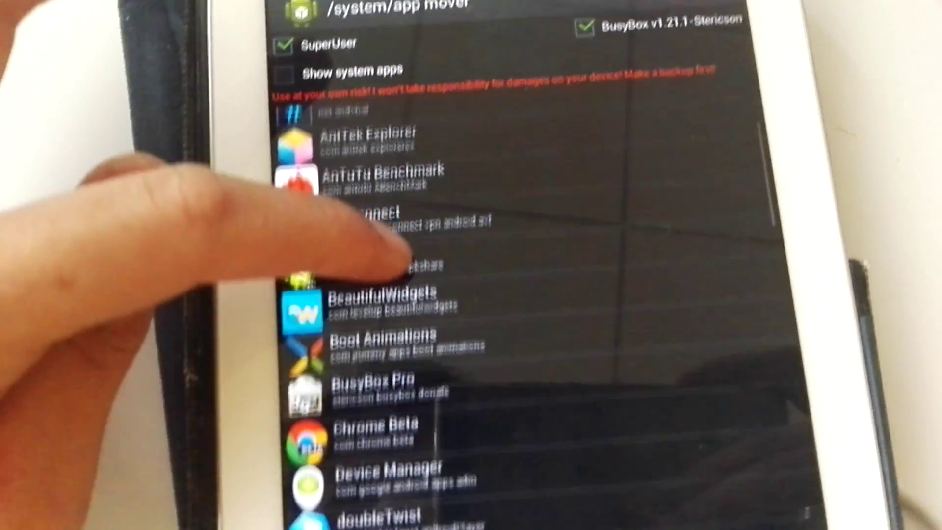
scroll(405, 265, "down", 5)
scroll(413, 222, "down", 5)
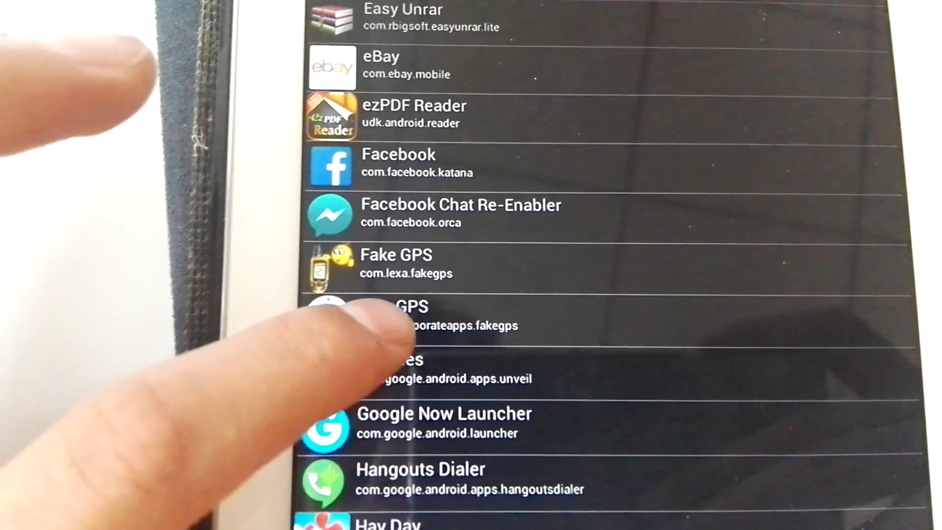
- Convert FakeGPS to a system app and postpone the reboot
left_click(364, 287)
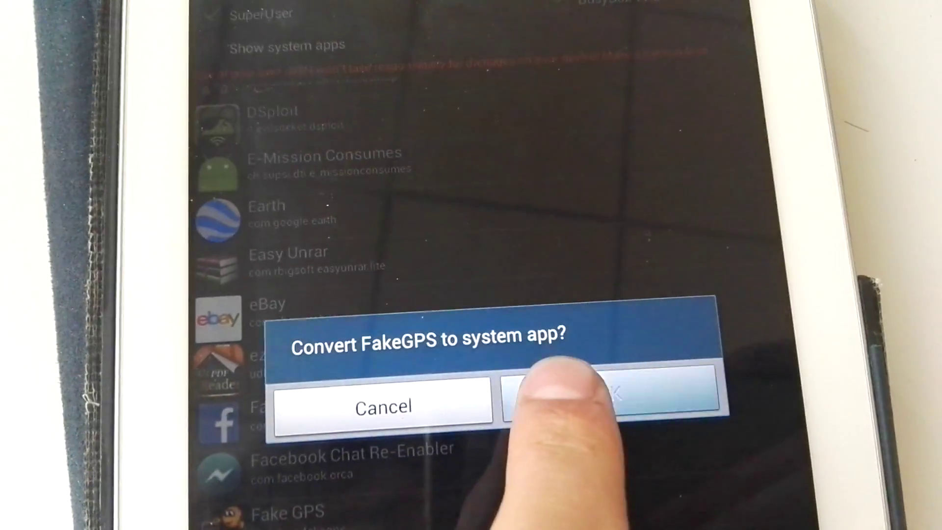
left_click(652, 388)
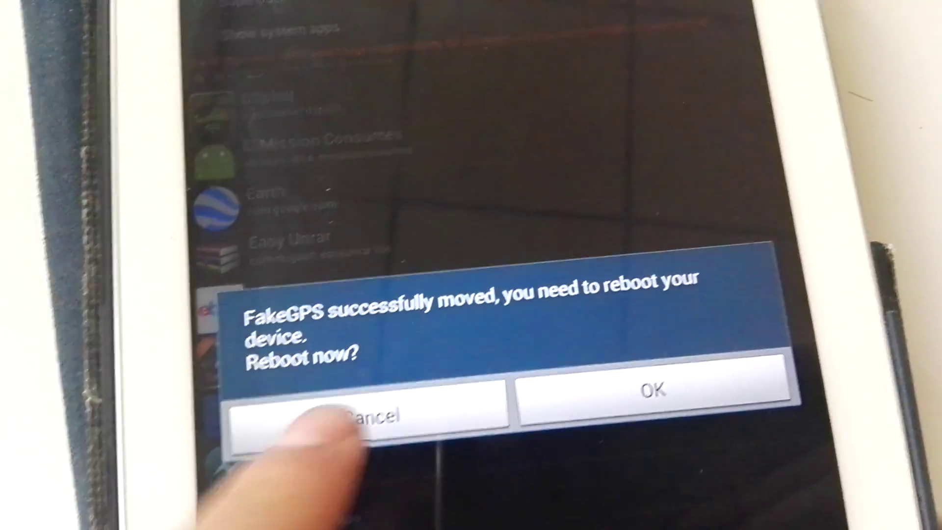
left_click(327, 421)
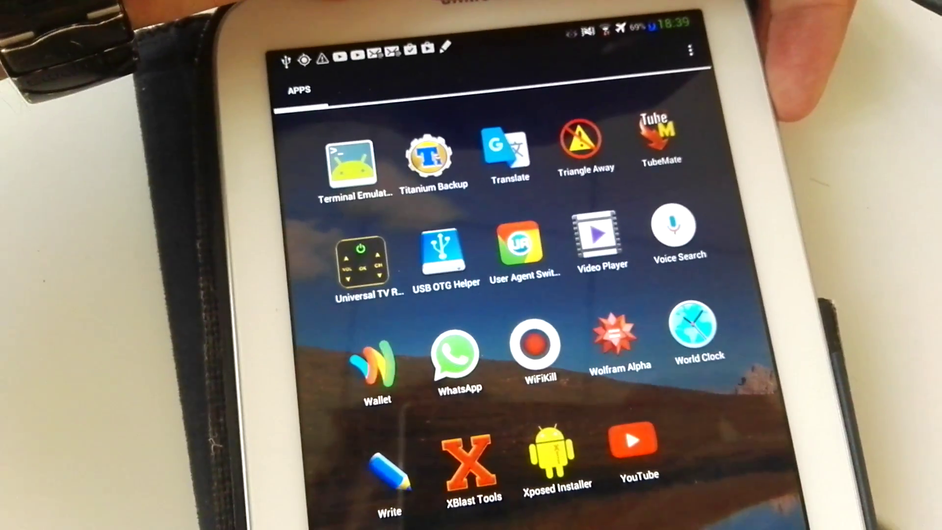
- Restart the tablet from the power-key menu
key("XF86PowerOff")
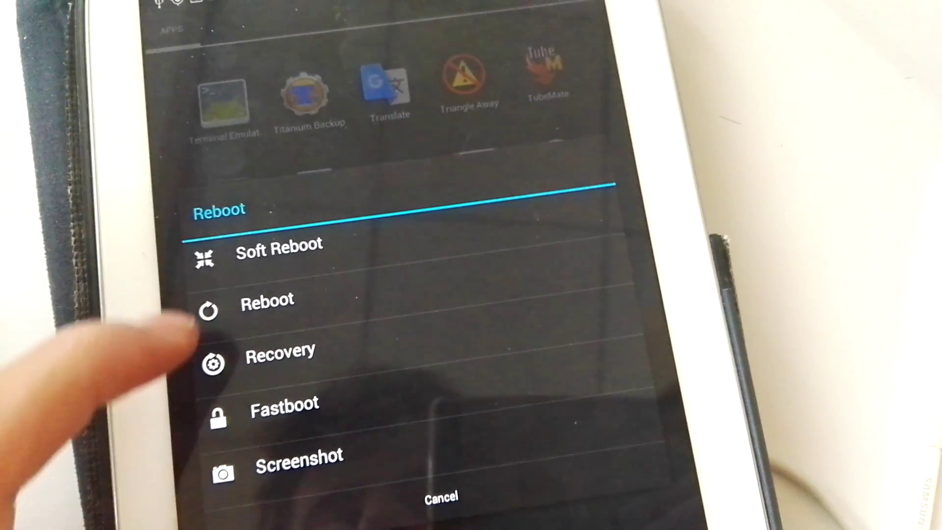
left_click(221, 302)
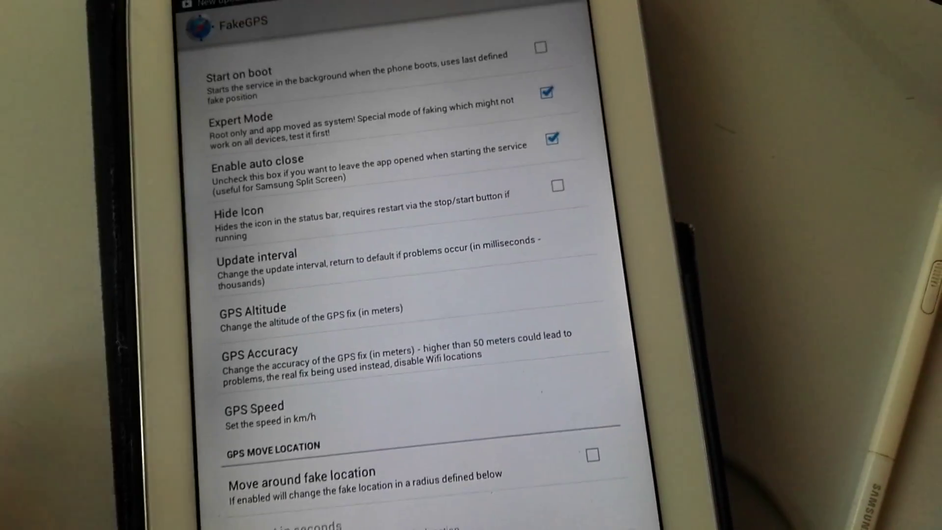
- Leave FakeGPS and go back to the home screen
key("Home")
- Reach Developer options through the Settings shortcut in the notification shade
left_click_drag(457, 397, 222, 398)
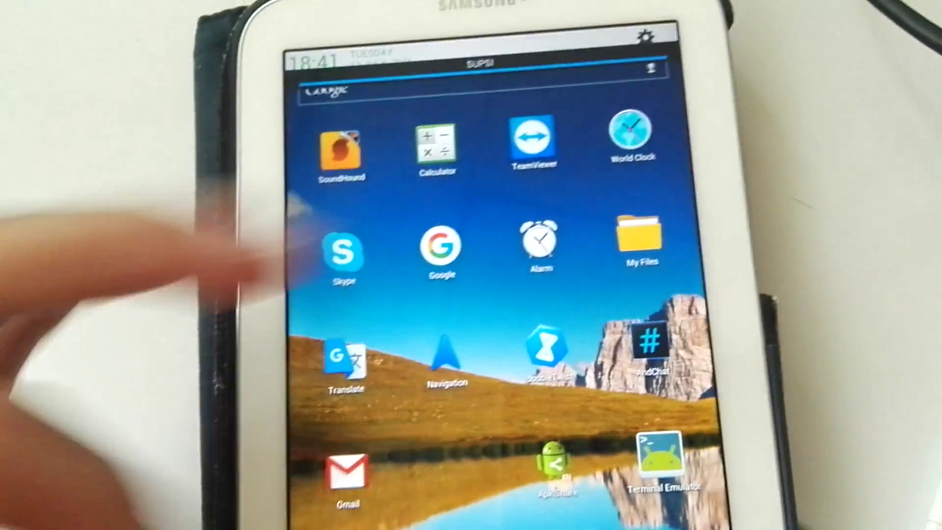
left_click_drag(441, 22, 442, 368)
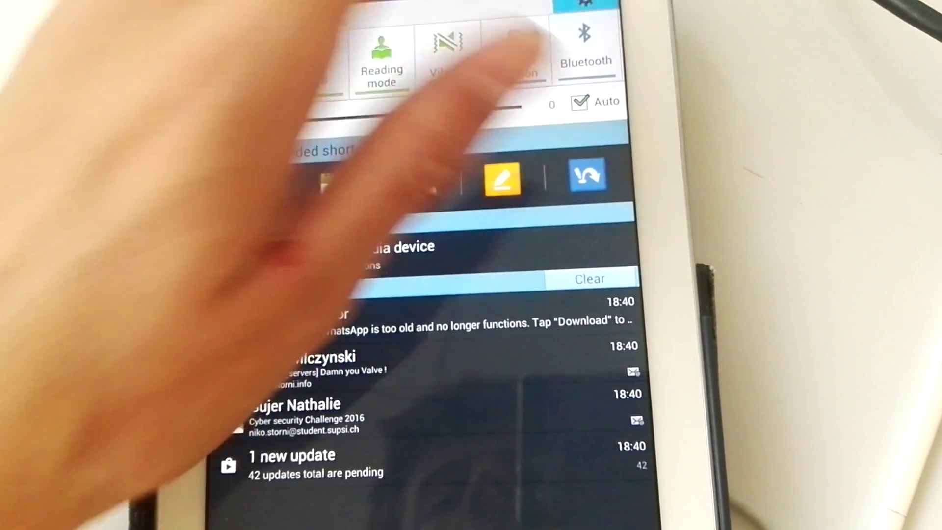
left_click(316, 55)
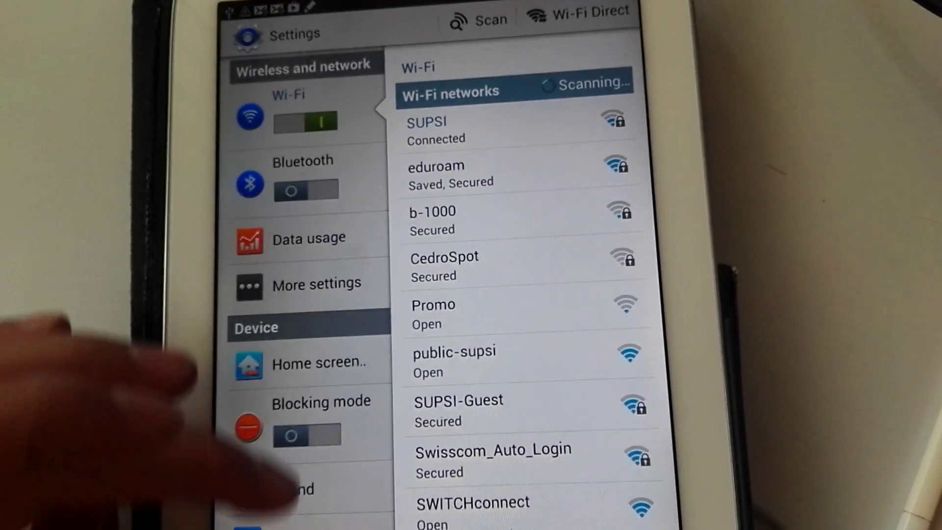
left_click_drag(221, 479, 147, 126)
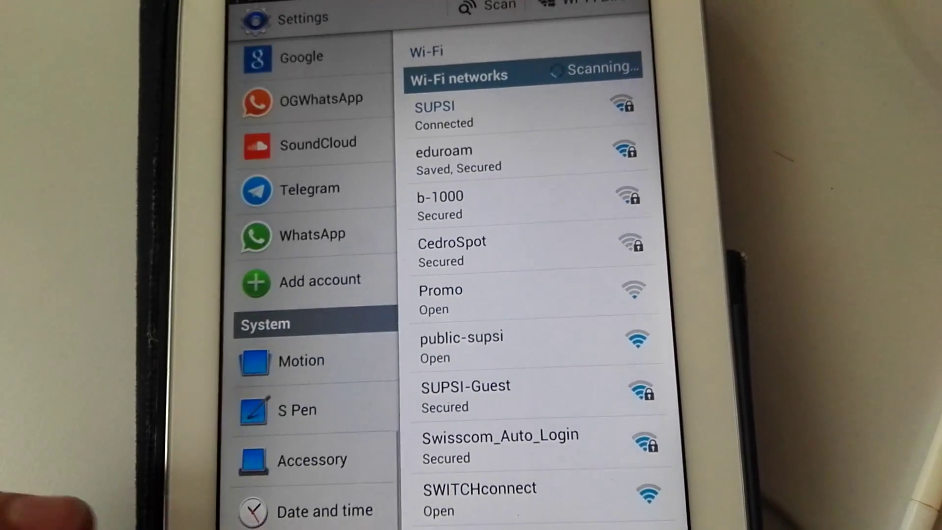
left_click(310, 519)
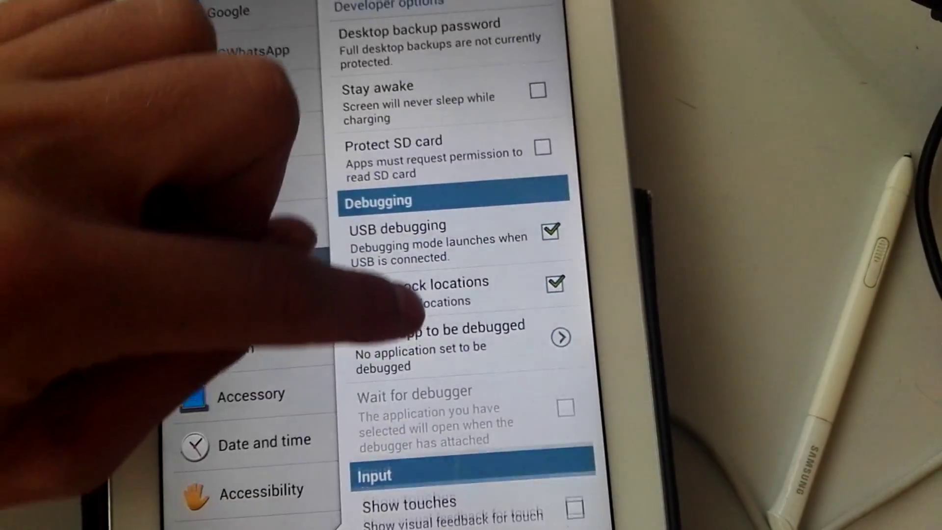
scroll(453, 295, "down", 10)
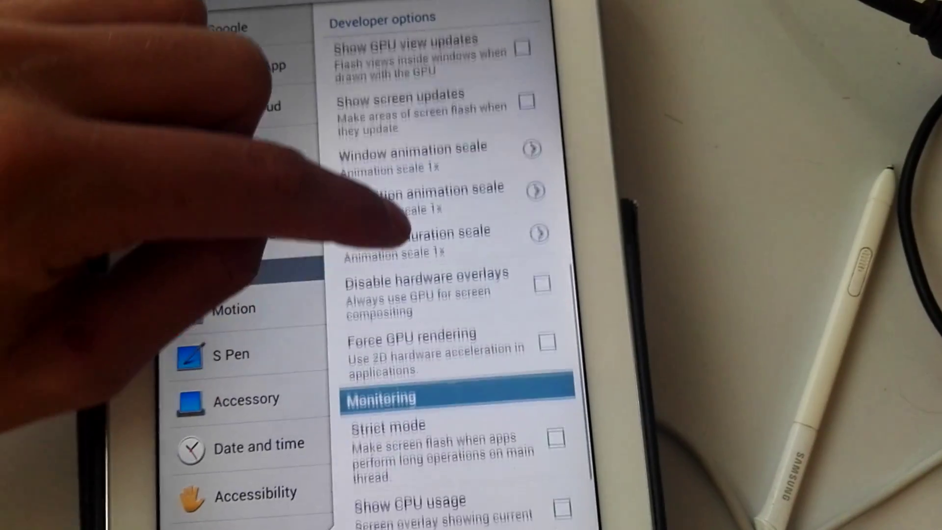
scroll(442, 295, "down", 1)
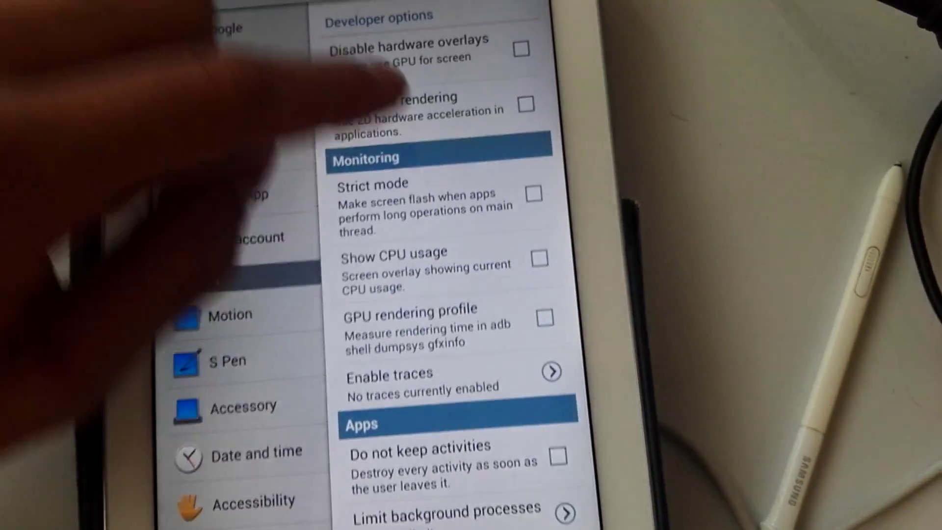
scroll(442, 294, "up", 3)
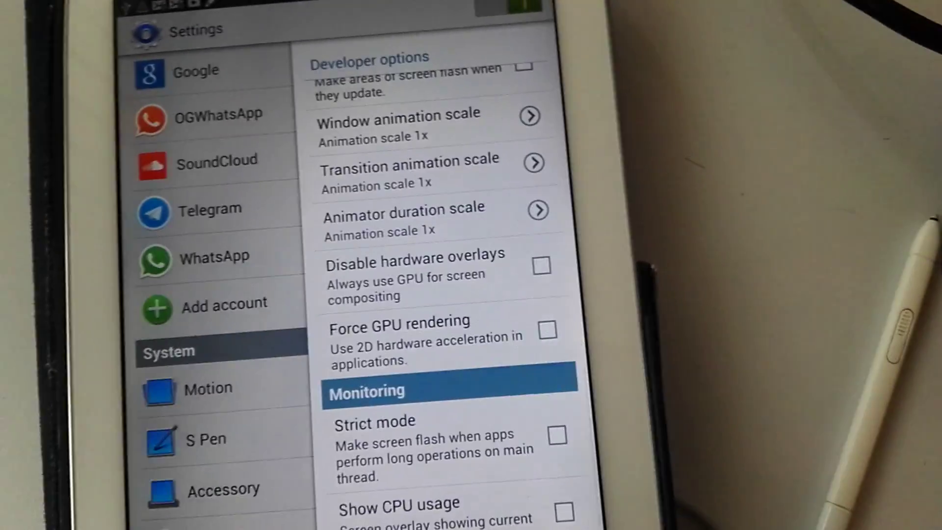
scroll(412, 294, "up", 2)
scroll(394, 328, "up", 3)
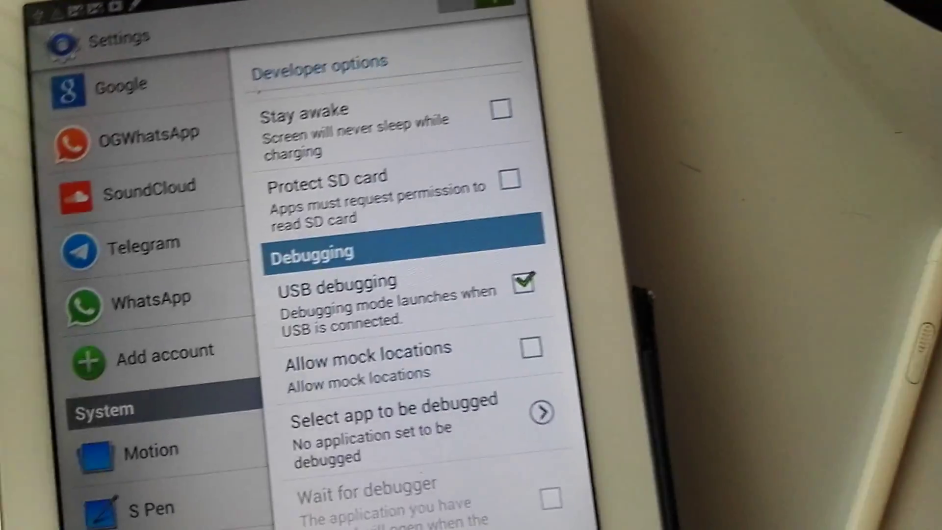
- Tick Allow mock locations again in the Debugging section
left_click(530, 357)
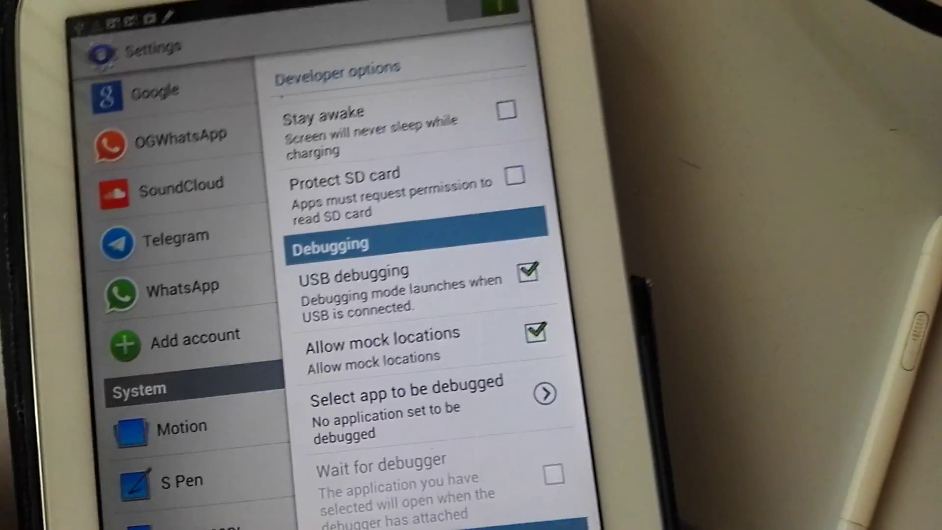
- Leave Developer options for the home screen with the Home key
key("Home")
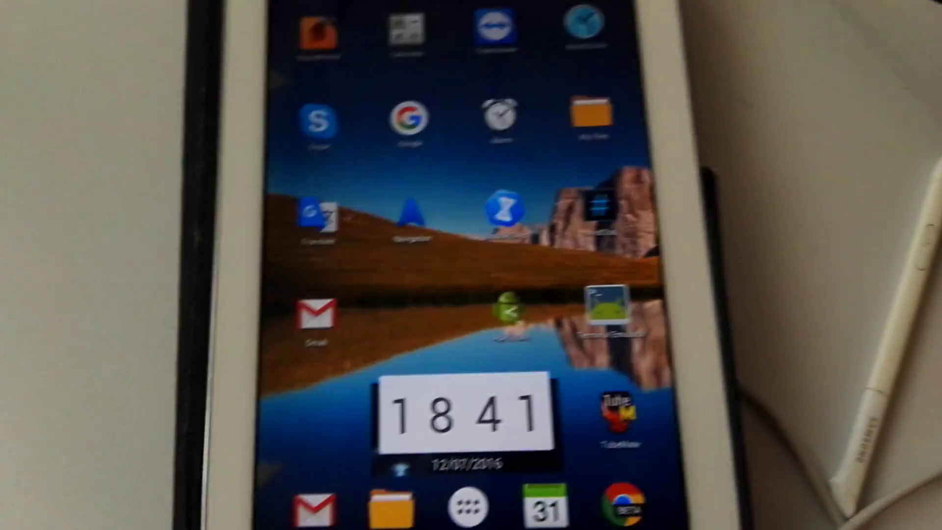